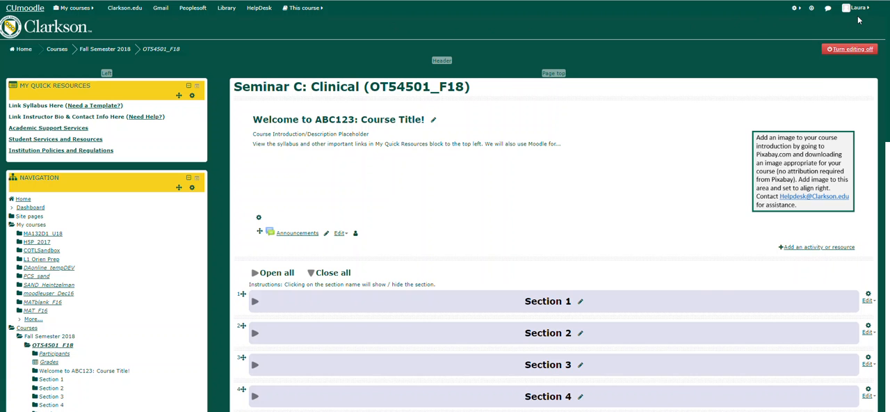
- Review the account menu options, and preview the course page with editing off before turning editing back on
{"action": "left_click", "coordinate": [860, 14]}
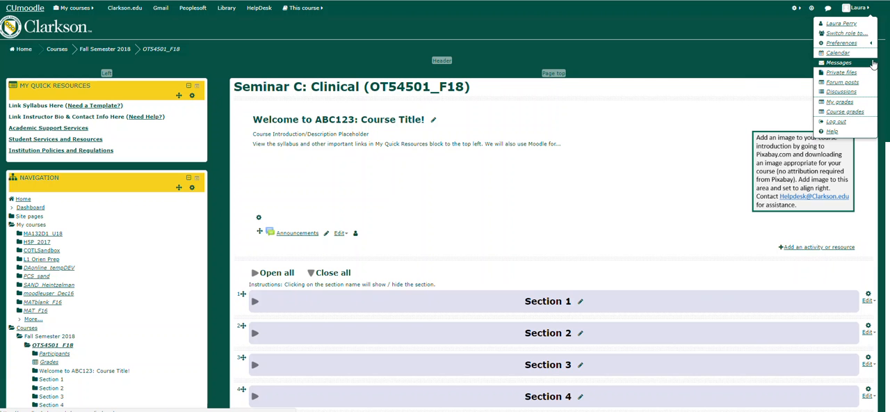
{"action": "mouse_move", "coordinate": [868, 44]}
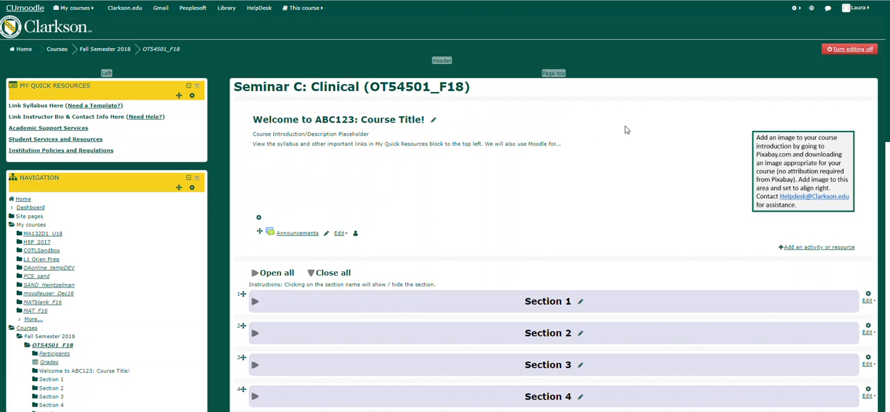
{"action": "left_click", "coordinate": [847, 57]}
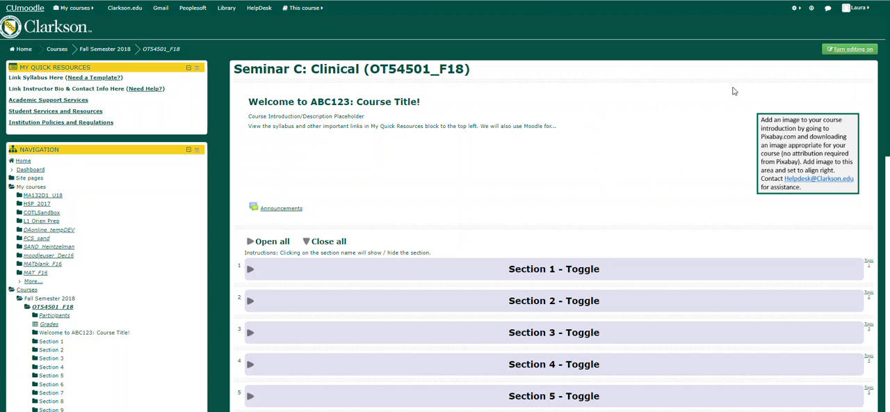
{"action": "left_click", "coordinate": [849, 53]}
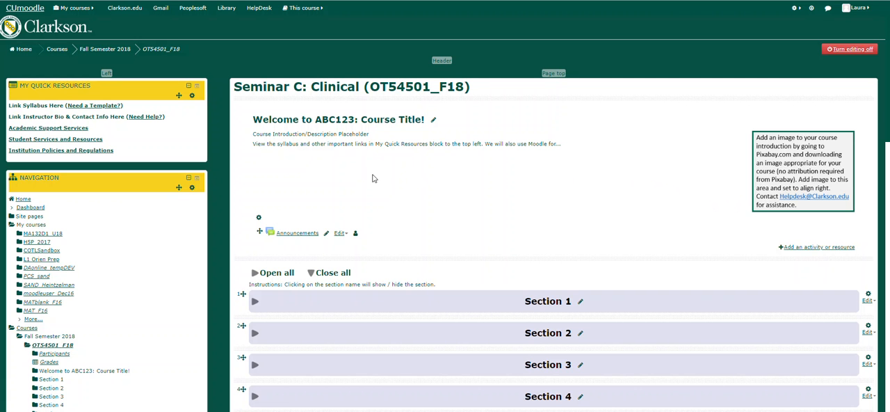
- View the course's Announcements forum and its option for adding a topic, and return to the course page
{"action": "left_click", "coordinate": [287, 238]}
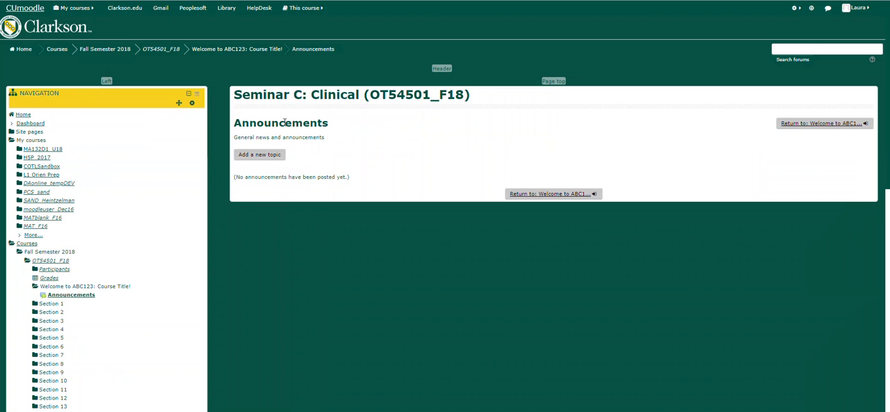
{"action": "left_click", "coordinate": [254, 159]}
{"action": "left_click", "coordinate": [271, 159]}
{"action": "left_click", "coordinate": [273, 161]}
{"action": "left_click", "coordinate": [269, 159]}
{"action": "key", "text": "alt+Left"}
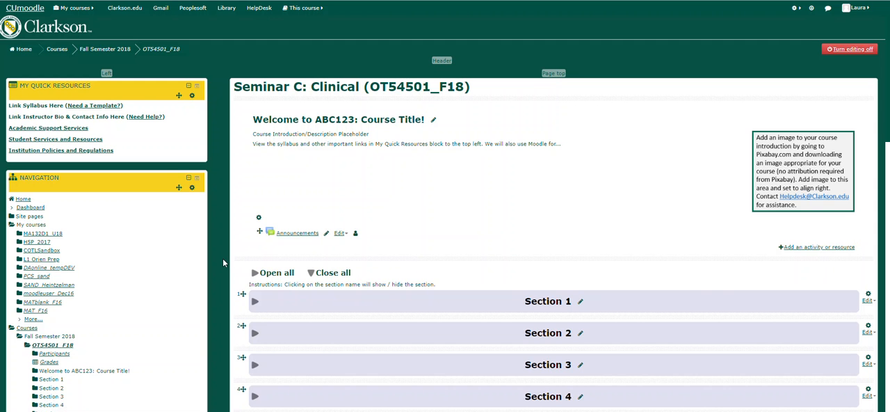
- Rename Section 1 of the course as "Getting Started"
{"action": "scroll", "coordinate": [221, 266], "scroll_direction": "down", "scroll_amount": 3}
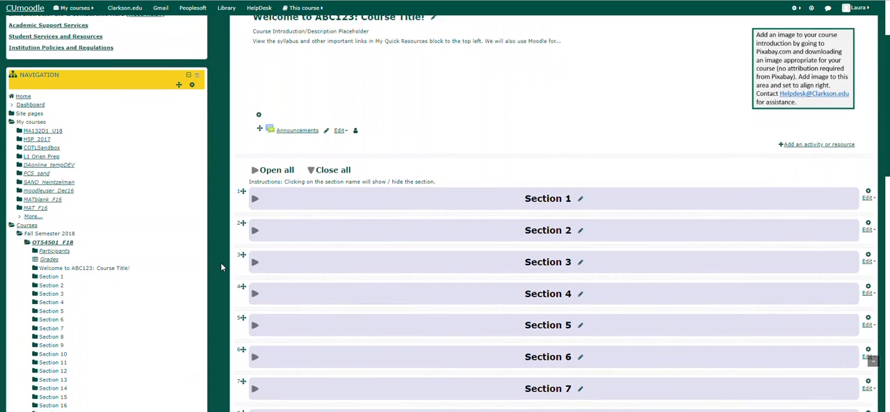
{"action": "scroll", "coordinate": [221, 262], "scroll_direction": "down", "scroll_amount": 1}
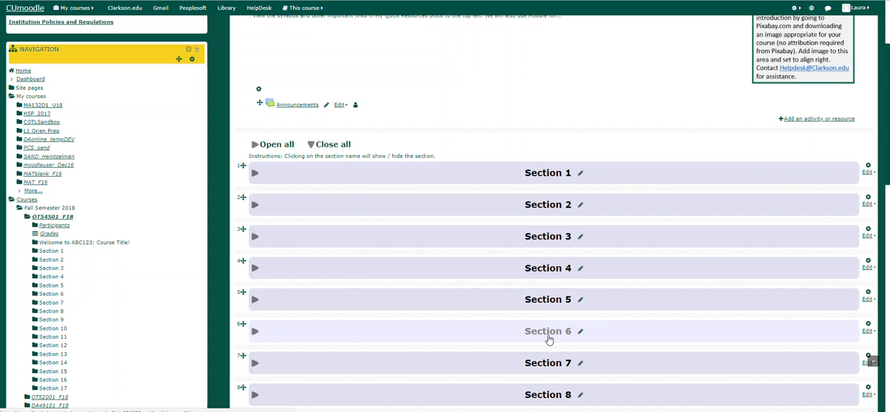
{"action": "left_click", "coordinate": [580, 176]}
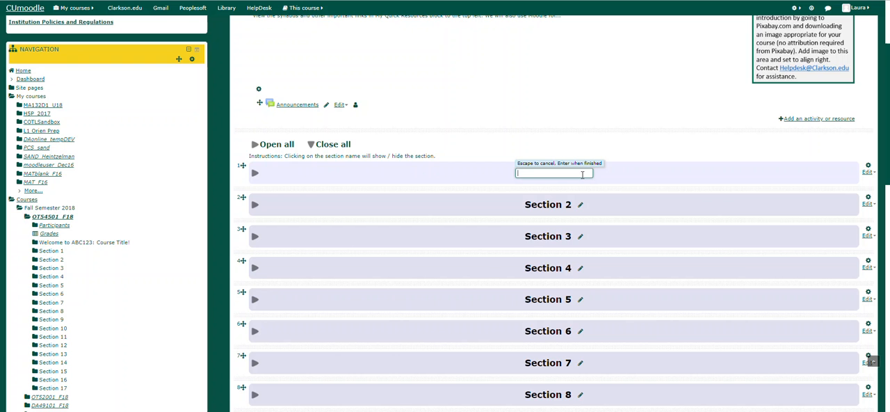
{"action": "type", "text": "Getting Started"}
{"action": "key", "text": "Return"}
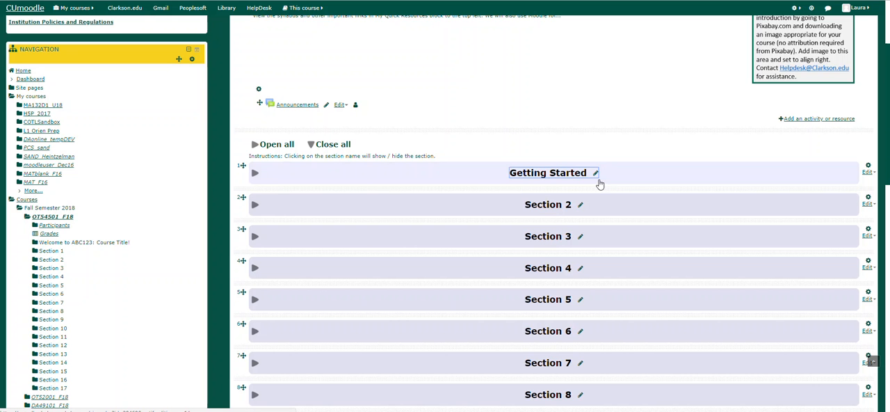
- Expand the Getting Started section and start adding a File resource to it
{"action": "left_click", "coordinate": [255, 174]}
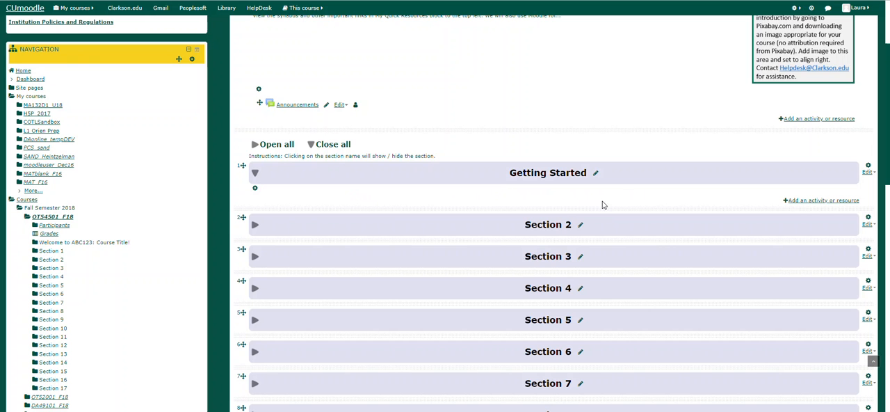
{"action": "left_click", "coordinate": [791, 201]}
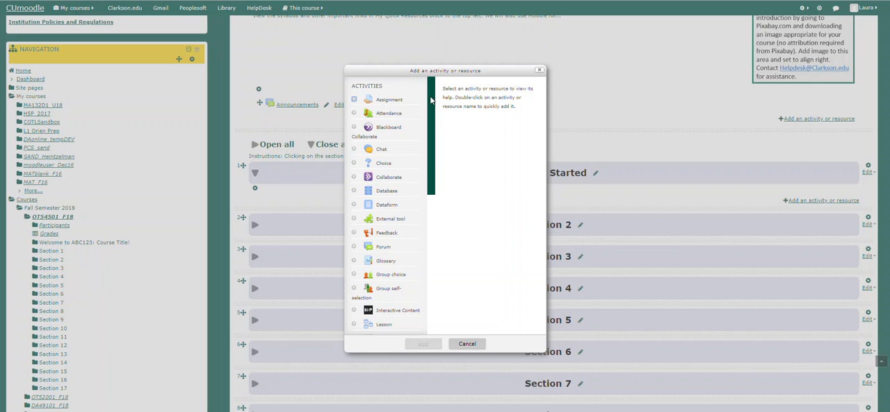
{"action": "scroll", "coordinate": [431, 101], "scroll_direction": "down", "scroll_amount": 1}
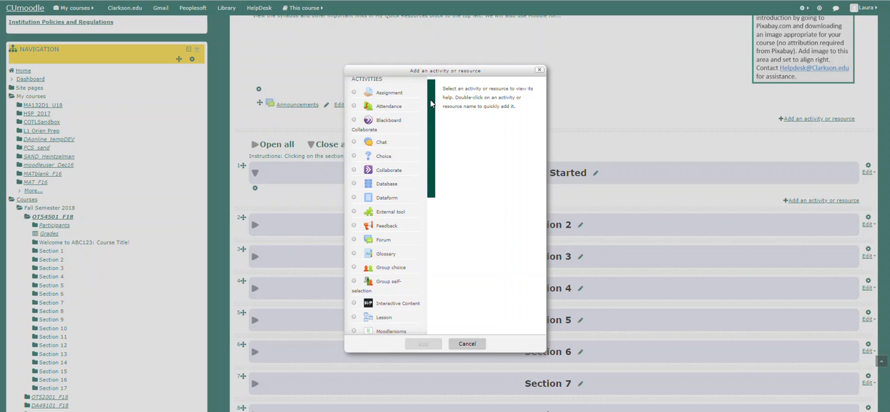
{"action": "left_click_drag", "start_coordinate": [431, 103], "coordinate": [422, 248]}
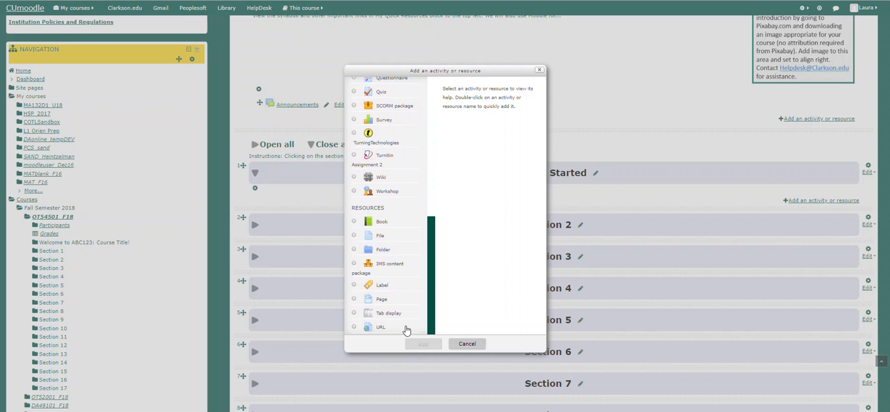
{"action": "left_click", "coordinate": [378, 238]}
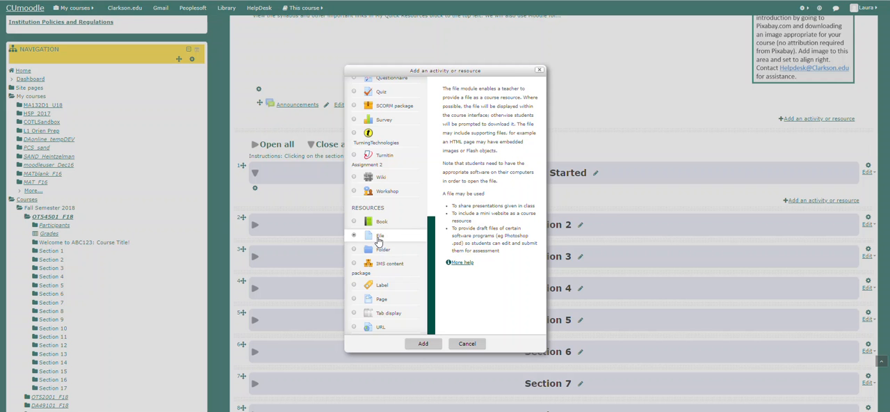
{"action": "left_click", "coordinate": [420, 347]}
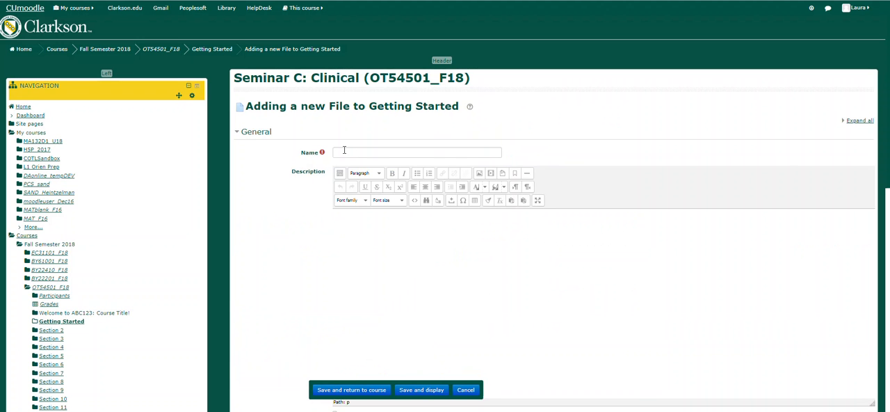
- Examine the new File form and the upload options in its file picker, and leave without adding a file
{"action": "left_click", "coordinate": [345, 152]}
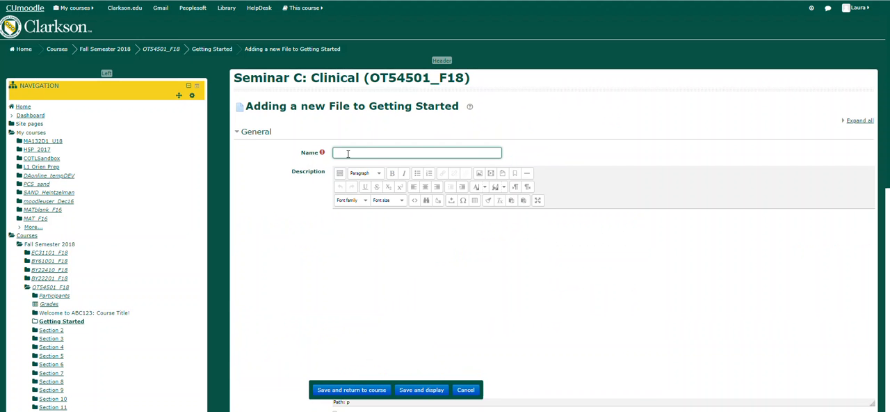
{"action": "left_click", "coordinate": [410, 268]}
{"action": "scroll", "coordinate": [406, 263], "scroll_direction": "down", "scroll_amount": 3}
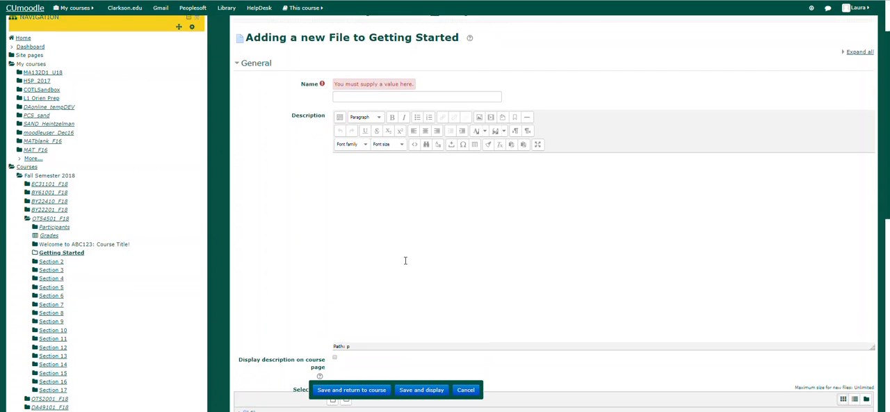
{"action": "scroll", "coordinate": [404, 260], "scroll_direction": "down", "scroll_amount": 2}
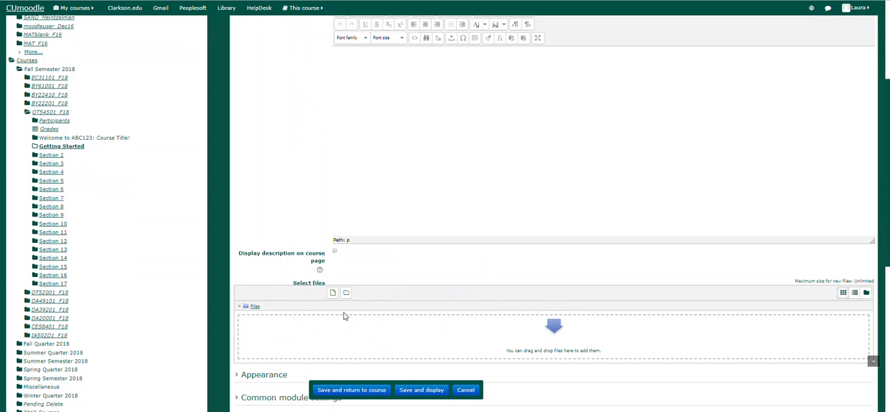
{"action": "left_click", "coordinate": [333, 293]}
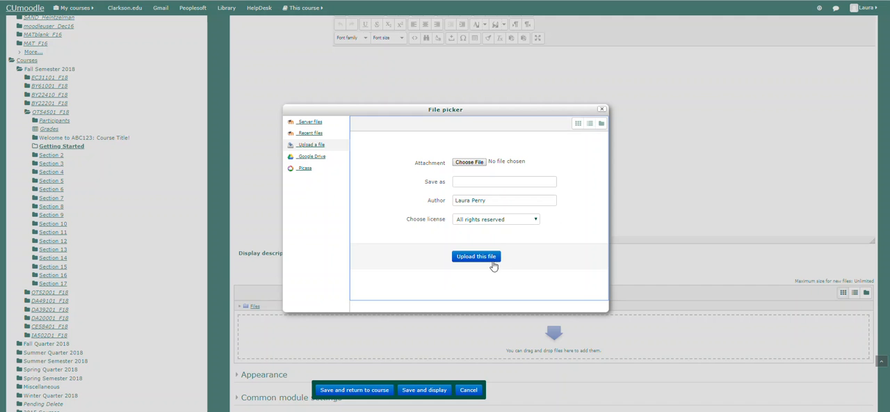
{"action": "left_click", "coordinate": [518, 183]}
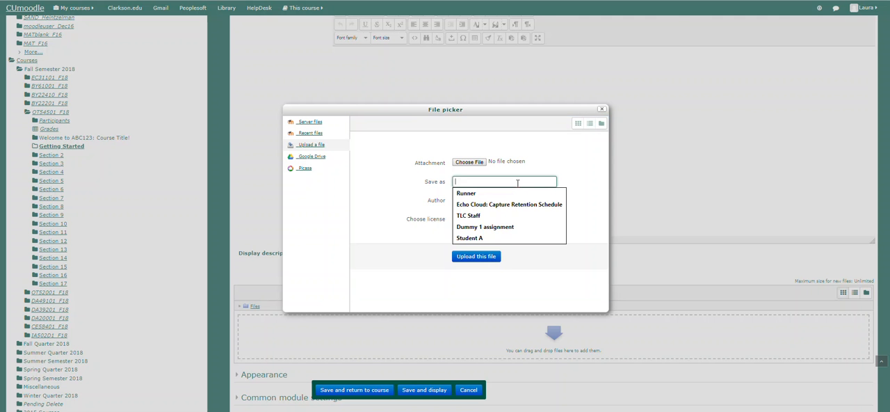
{"action": "left_click", "coordinate": [563, 186]}
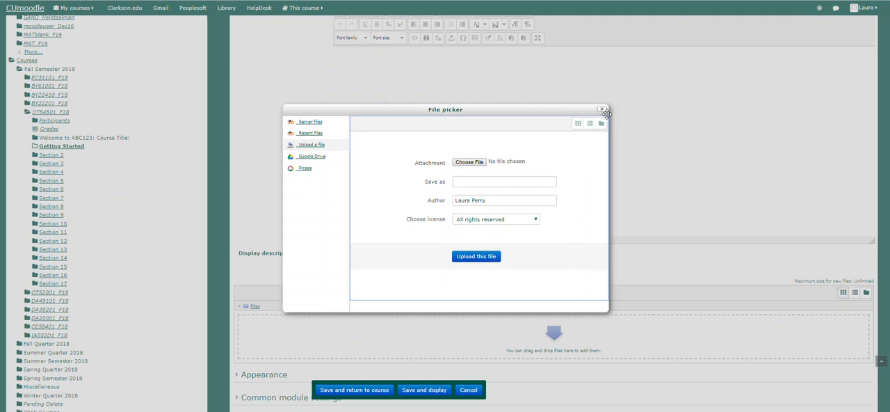
{"action": "left_click", "coordinate": [602, 110]}
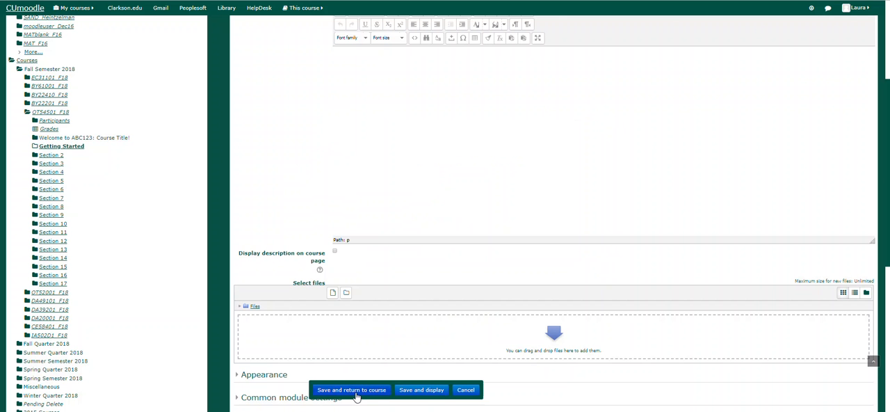
{"action": "left_click", "coordinate": [466, 390]}
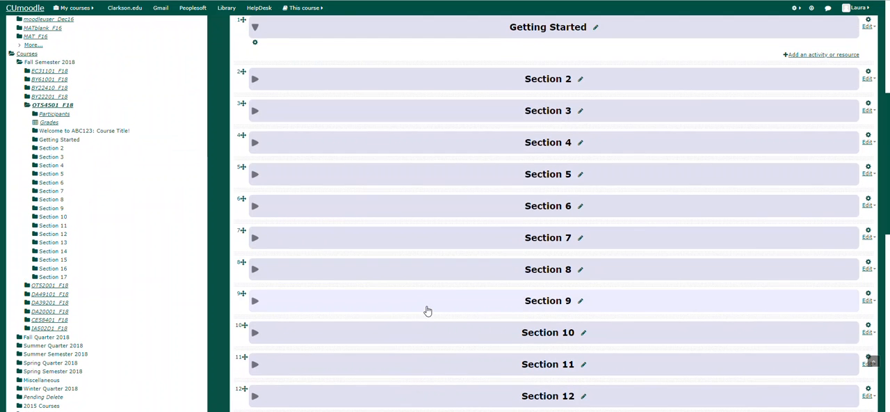
- Open the Getting Started section's summary for editing, expand the full formatting toolbar, and save the section
{"action": "scroll", "coordinate": [428, 311], "scroll_direction": "up", "scroll_amount": 5}
{"action": "scroll", "coordinate": [427, 311], "scroll_direction": "down", "scroll_amount": 1}
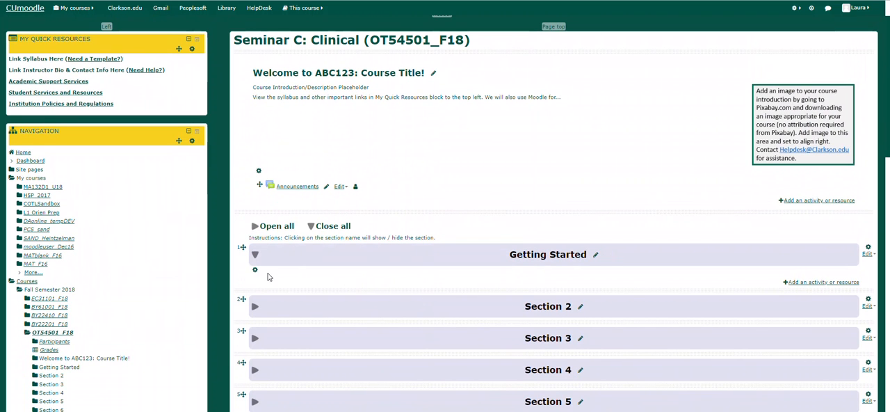
{"action": "left_click", "coordinate": [869, 250]}
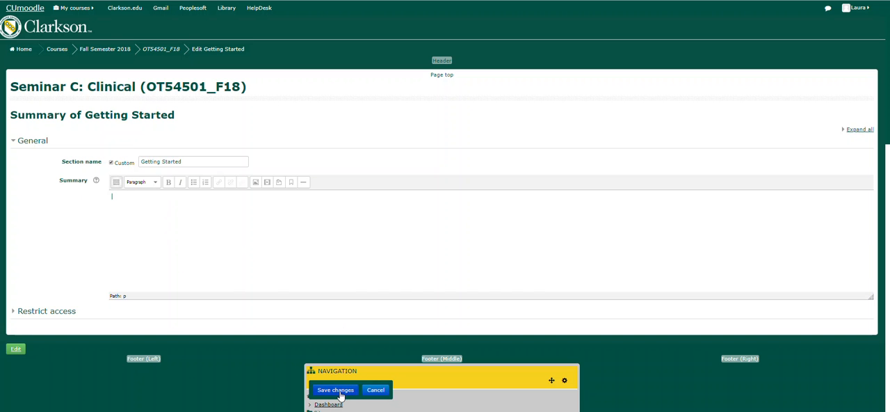
{"action": "left_click", "coordinate": [115, 183]}
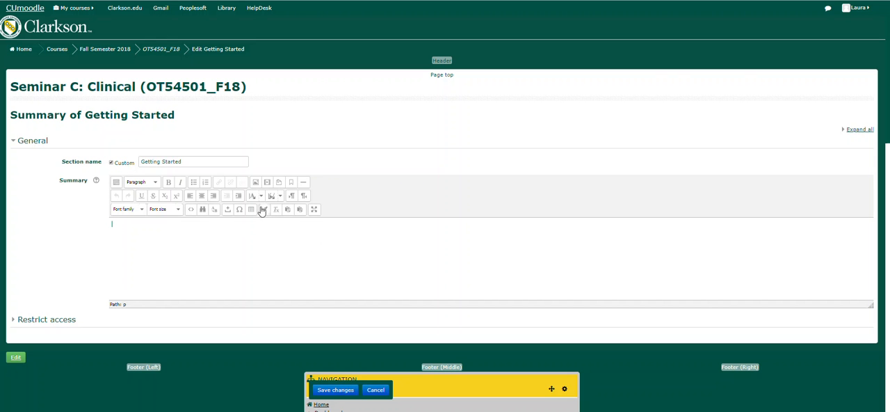
{"action": "scroll", "coordinate": [393, 246], "scroll_direction": "down", "scroll_amount": 2}
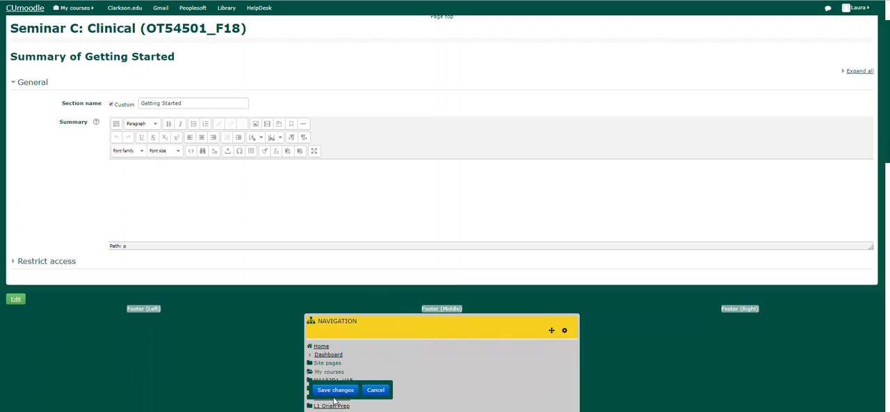
{"action": "left_click", "coordinate": [335, 395]}
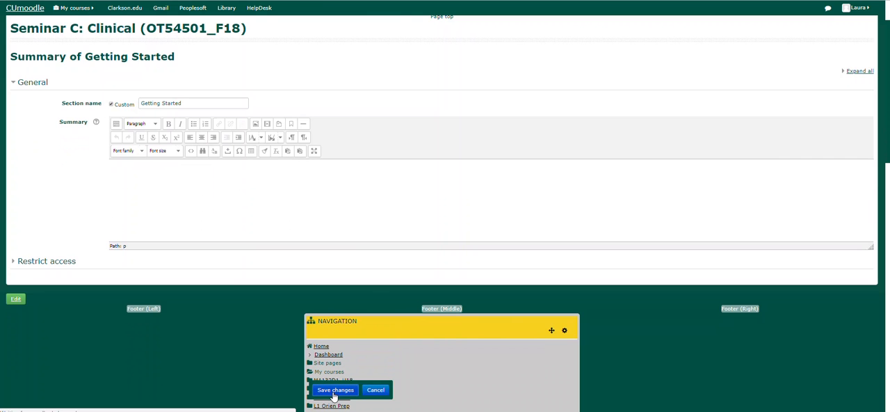
- Hide the Getting Started section from students
{"action": "scroll", "coordinate": [368, 308], "scroll_direction": "up", "scroll_amount": 2}
{"action": "scroll", "coordinate": [369, 310], "scroll_direction": "up", "scroll_amount": 2}
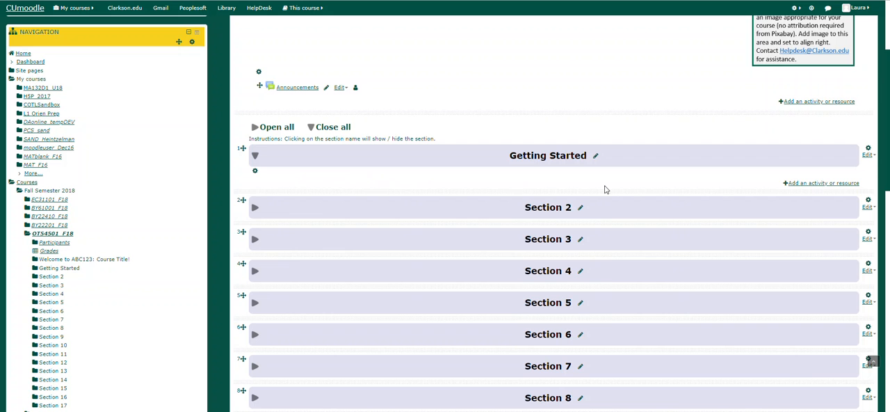
{"action": "left_click", "coordinate": [869, 155]}
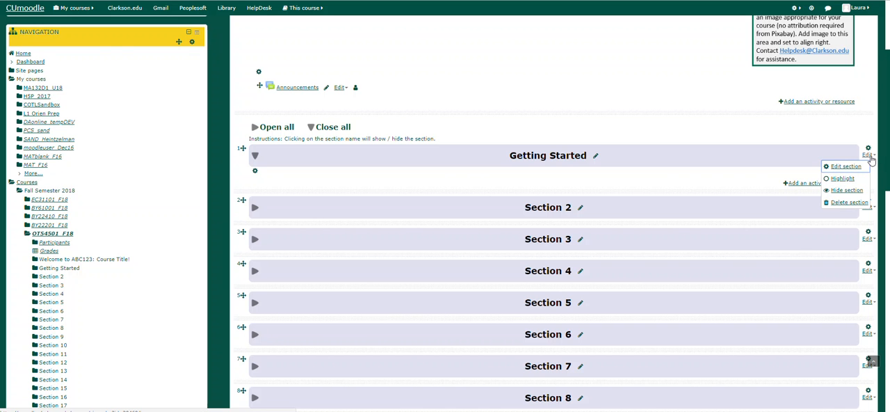
{"action": "left_click", "coordinate": [854, 192]}
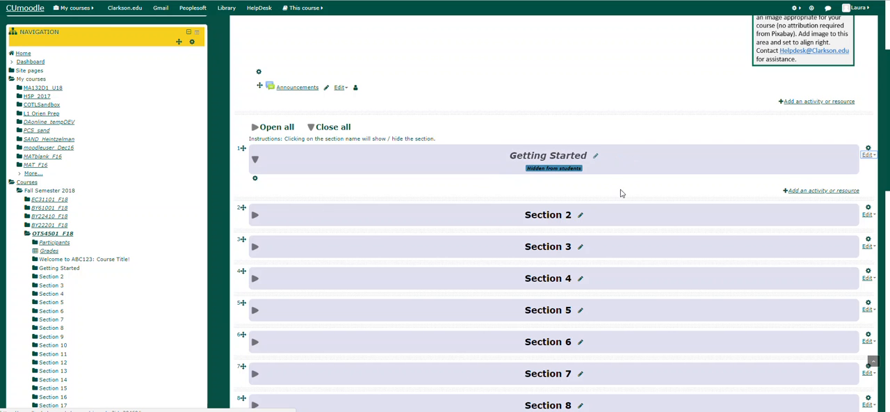
{"action": "scroll", "coordinate": [621, 193], "scroll_direction": "up", "scroll_amount": 3}
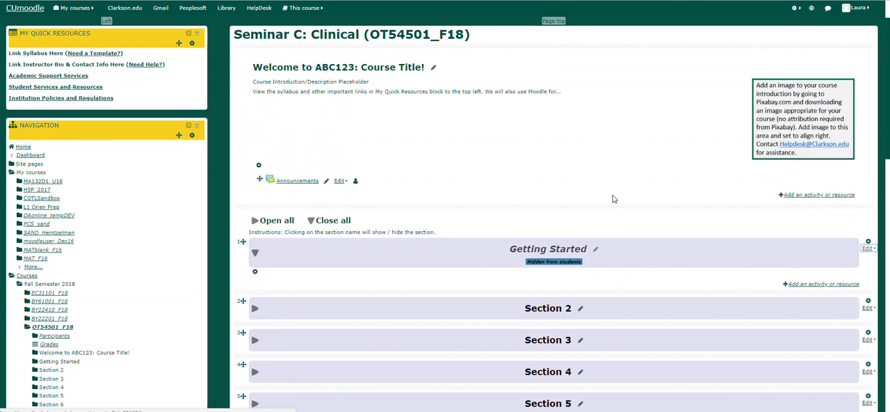
{"action": "scroll", "coordinate": [613, 199], "scroll_direction": "up", "scroll_amount": 2}
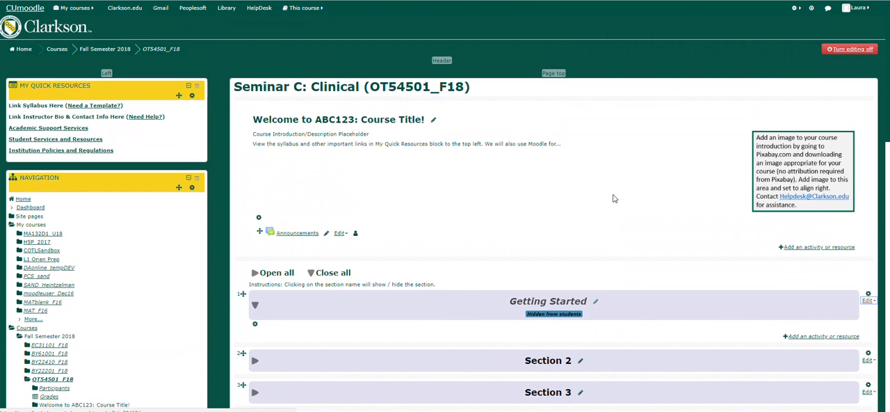